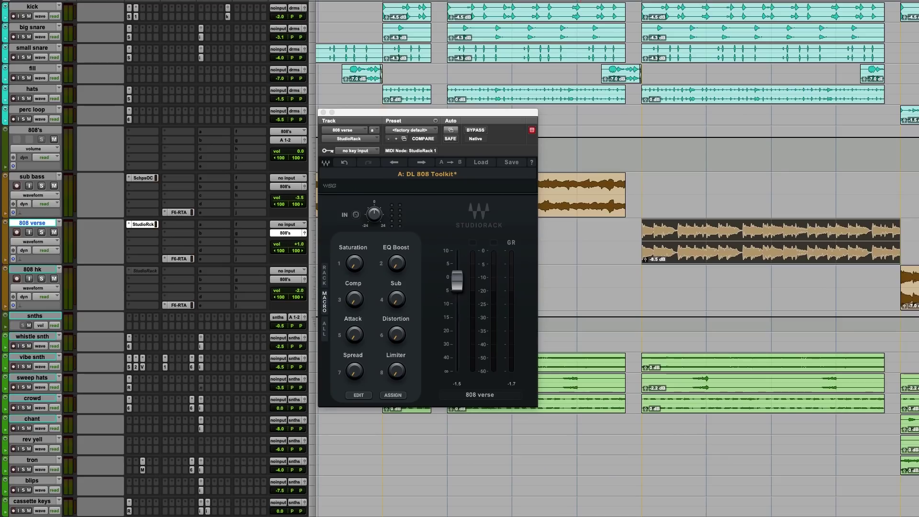
- Play the 808 verse and A/B its plugins with Shift+A, leaving processing back on
{"action": "key", "text": "space"}
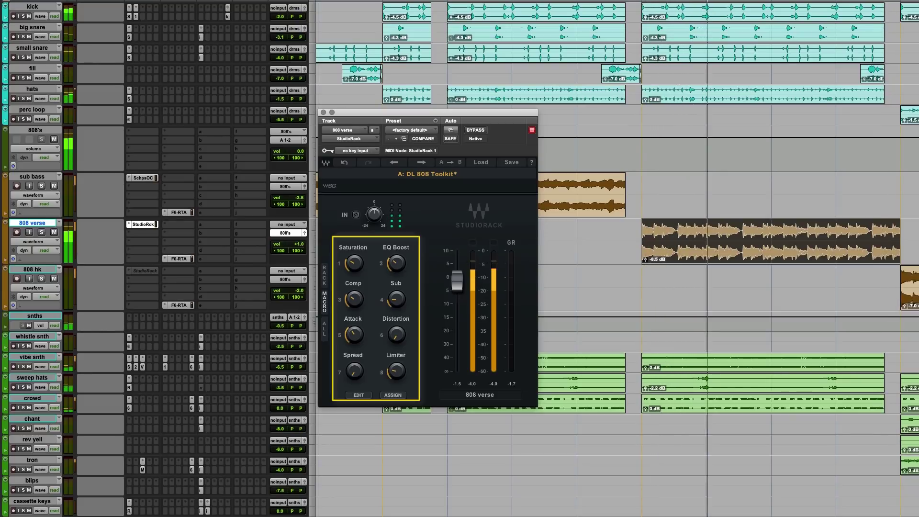
{"action": "key", "text": "shift+a"}
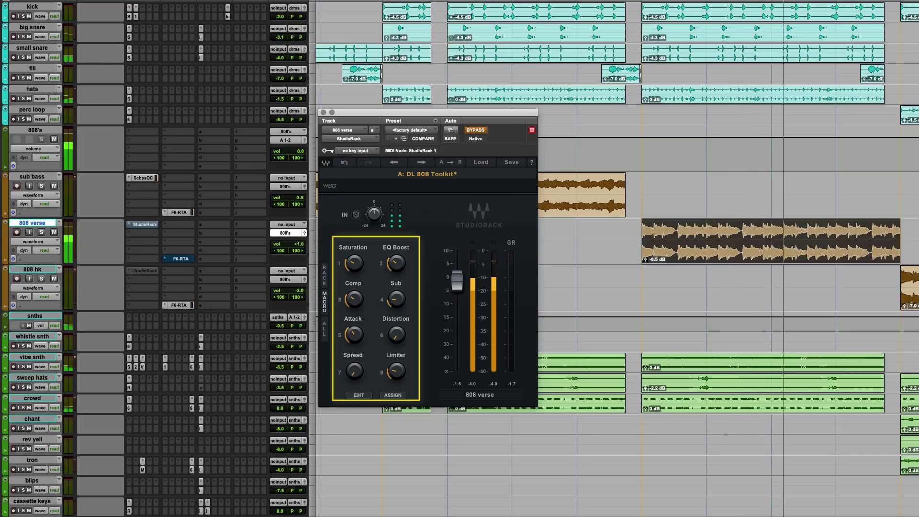
{"action": "key", "text": "shift+a"}
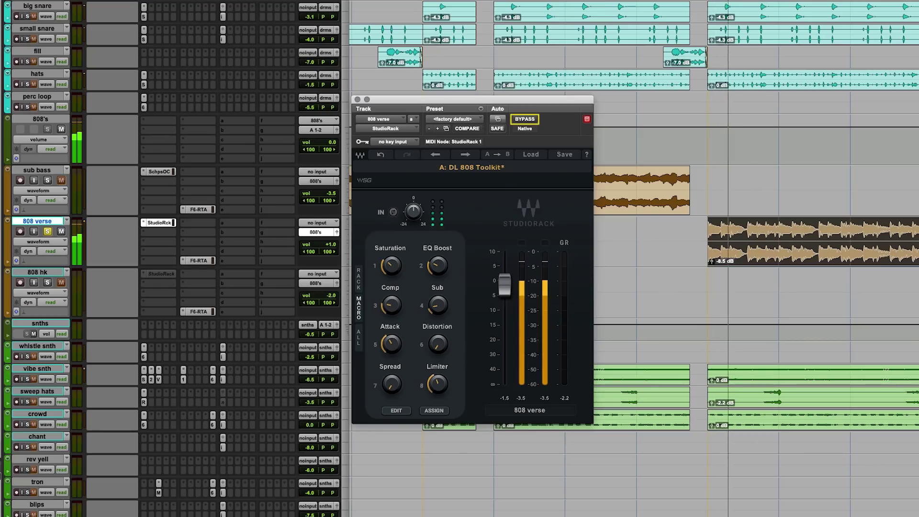
- Bypass the StudioRack on 808 verse during playback to hear the dry 808
{"action": "left_click", "coordinate": [199, 261]}
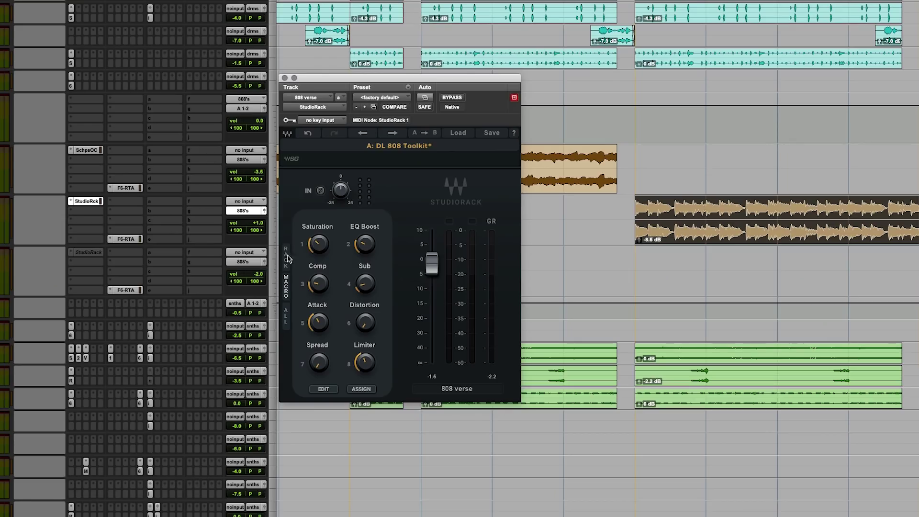
- Toggle the DL 808 Toolkit's main chain power button in StudioRack
{"action": "left_click", "coordinate": [286, 319]}
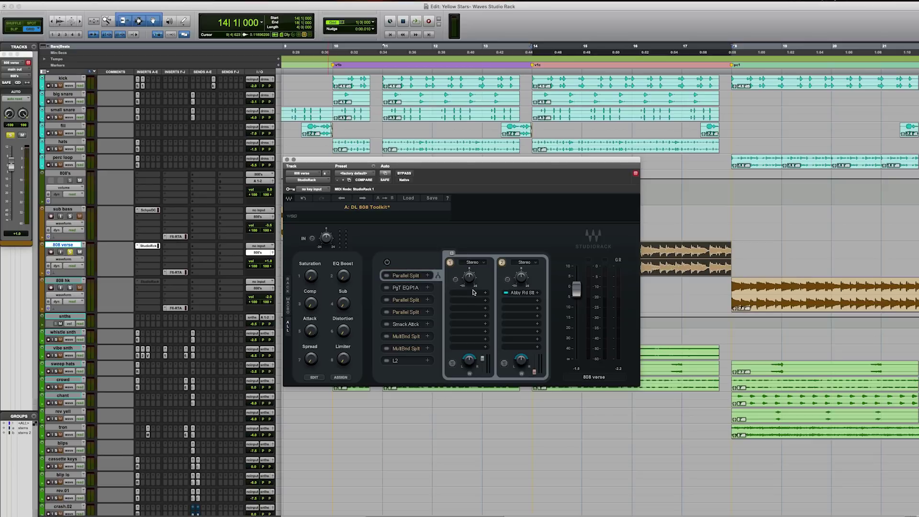
- Open the Abbey Road Saturator in split chain 2 and browse its Artist presets without choosing one
{"action": "left_click", "coordinate": [522, 294]}
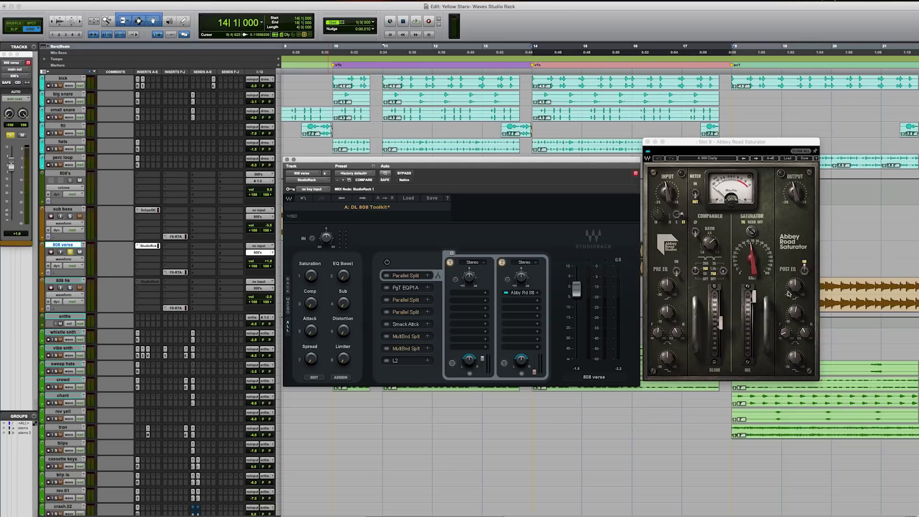
{"action": "left_click", "coordinate": [791, 159]}
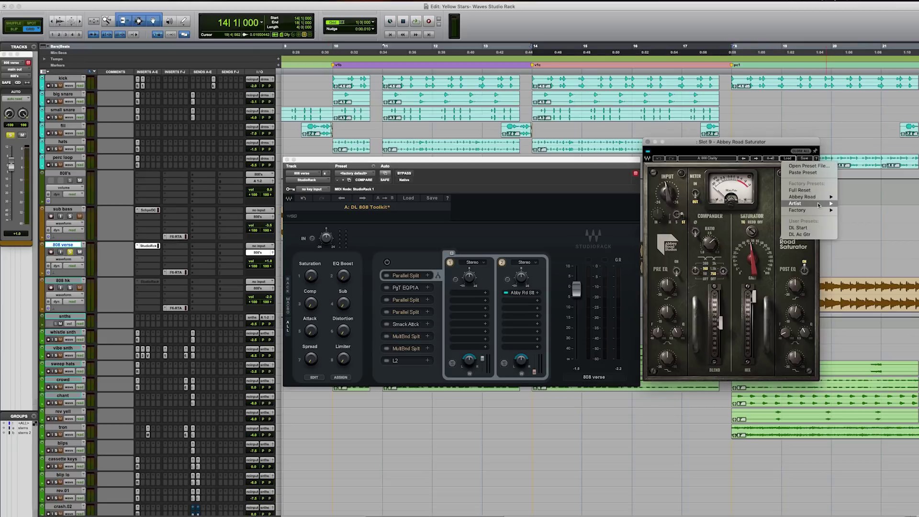
{"action": "mouse_move", "coordinate": [820, 205]}
{"action": "mouse_move", "coordinate": [867, 226]}
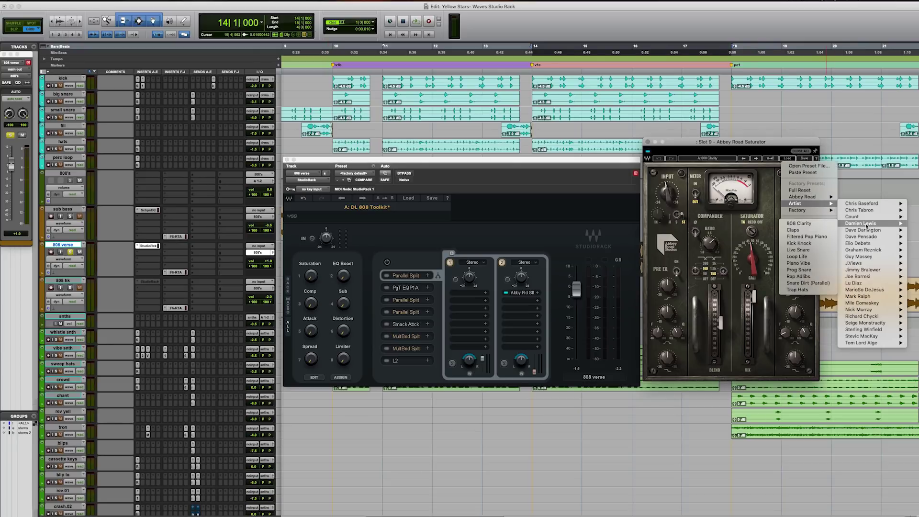
{"action": "left_click", "coordinate": [741, 144]}
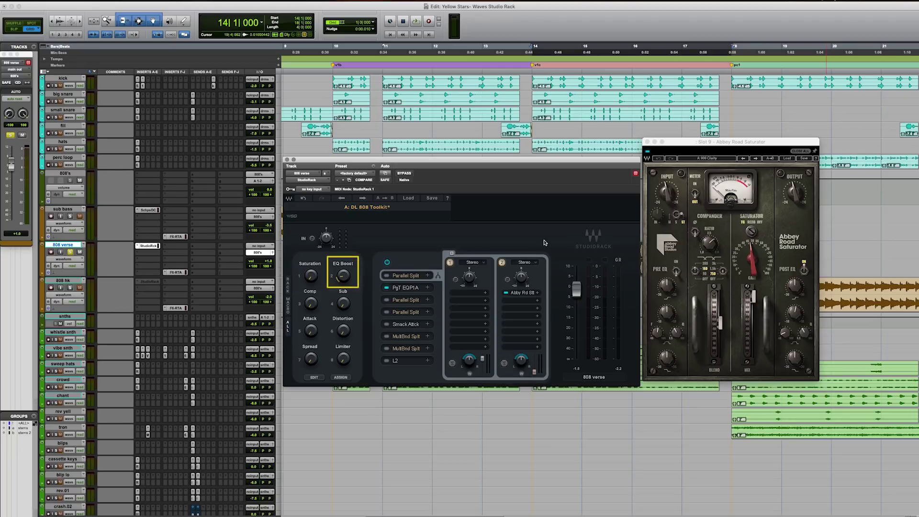
- Open the PuigTec EQP1A editor from the PgT EQP1A slot, then close it again
{"action": "left_click", "coordinate": [406, 288]}
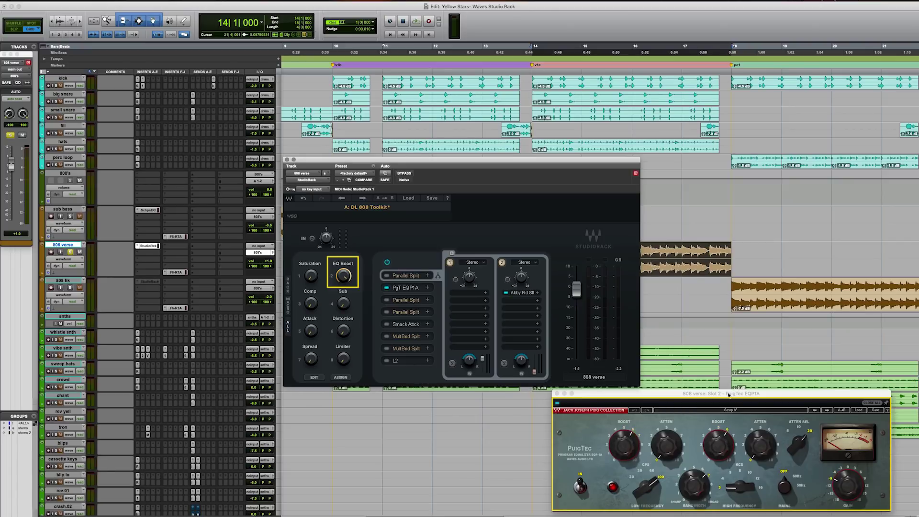
{"action": "left_click", "coordinate": [408, 289]}
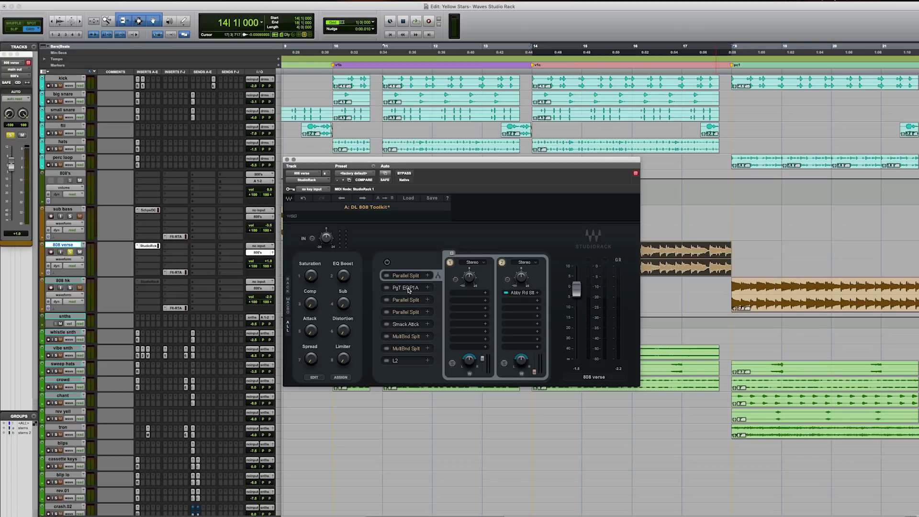
- Close the PuigTec EQ, select the third Parallel Split and open RVox in chain 2
{"action": "left_click", "coordinate": [408, 289]}
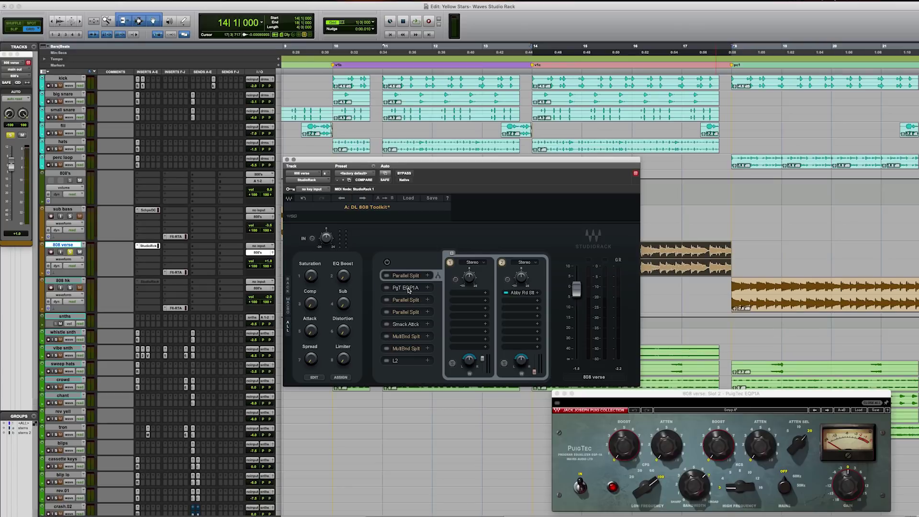
{"action": "left_click", "coordinate": [405, 301]}
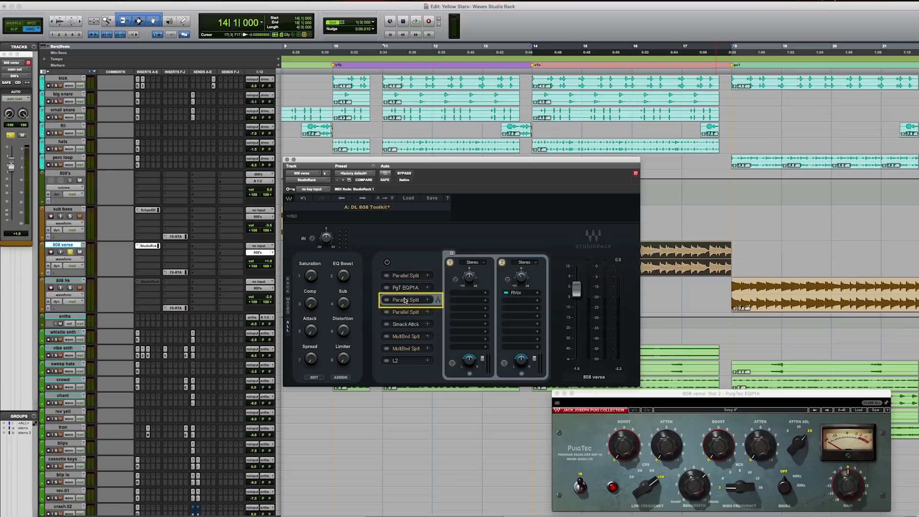
{"action": "left_click", "coordinate": [516, 294]}
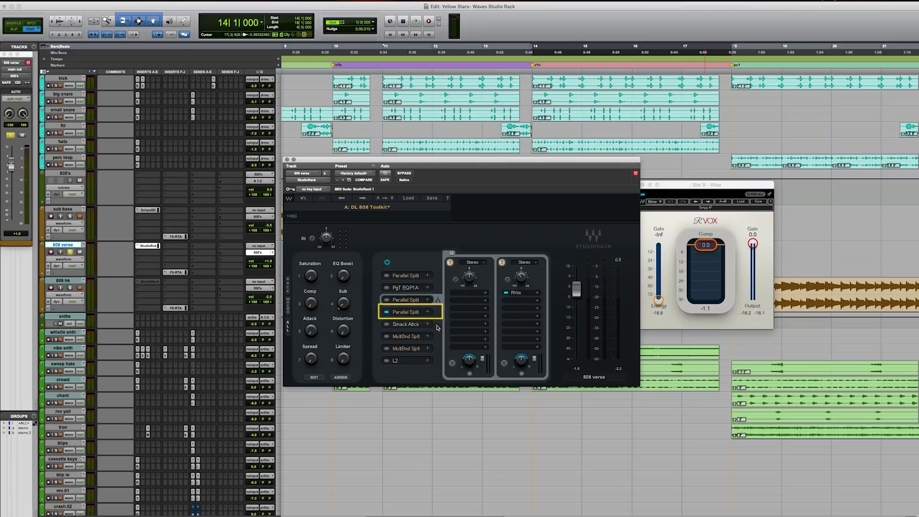
- Open the Submarine plugin from chain 2 of the fourth Parallel Split, checking its Dynamics control
{"action": "left_click", "coordinate": [524, 294]}
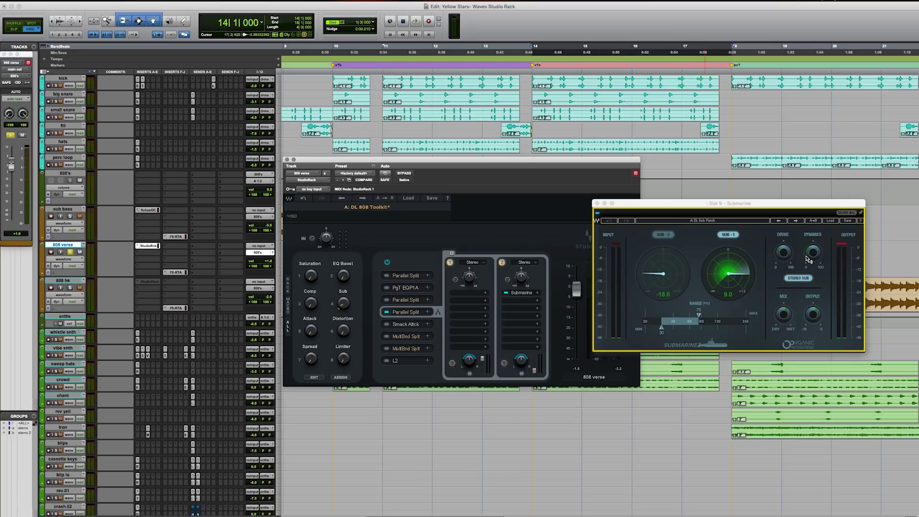
{"action": "mouse_move", "coordinate": [812, 258]}
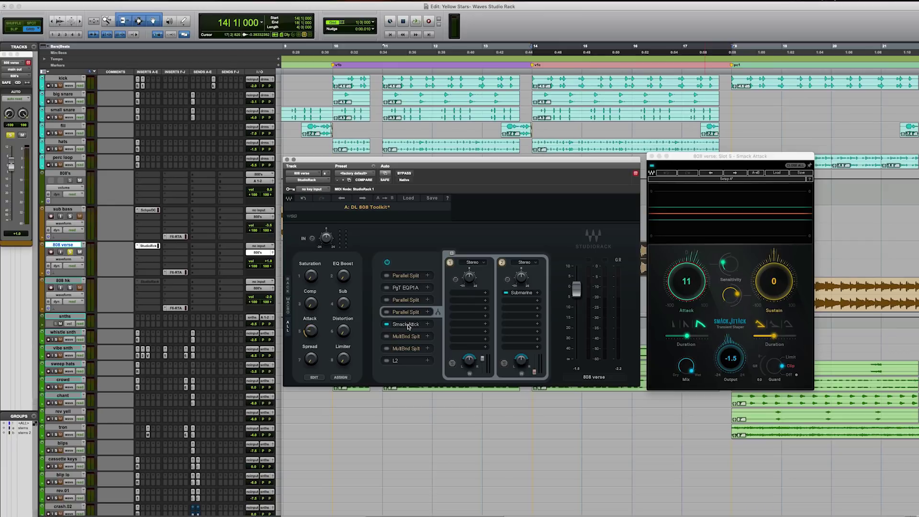
- Select the first MultBnd Split to reveal its 250 Hz crossover and Brzk Dstrtn on band 2
{"action": "left_click", "coordinate": [410, 338]}
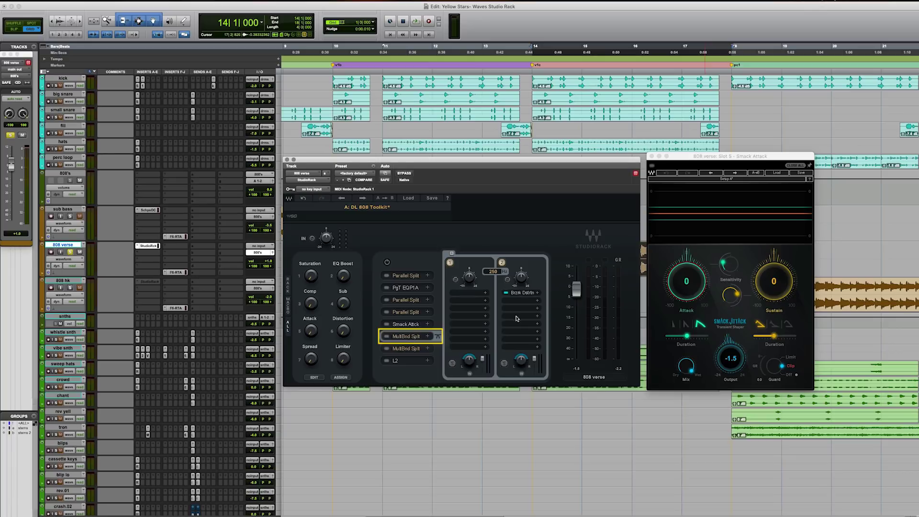
- Open the Berzerk Distortion window from the Brzk Dstrtn slot in band 2
{"action": "left_click", "coordinate": [521, 293]}
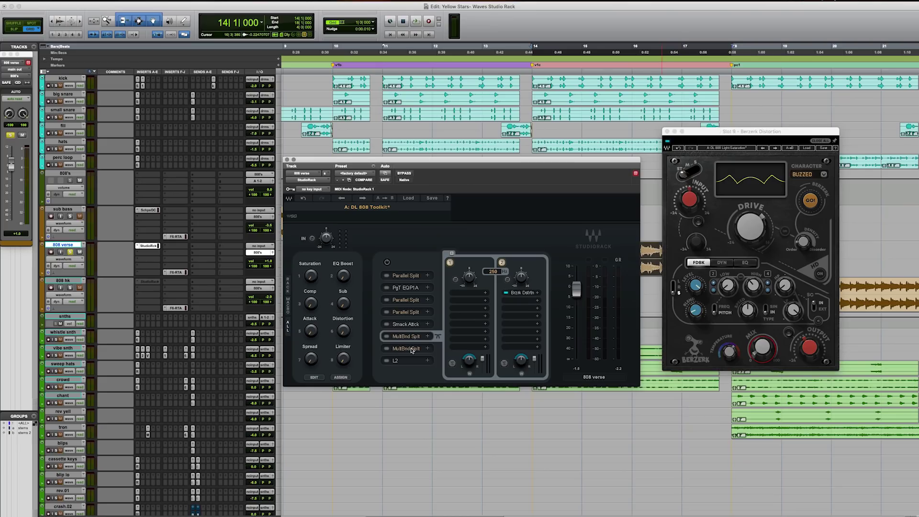
- Show the second MultBnd Split, open PS22 Spread on band 2, then open L2 UltraMaximizer
{"action": "left_click", "coordinate": [411, 350]}
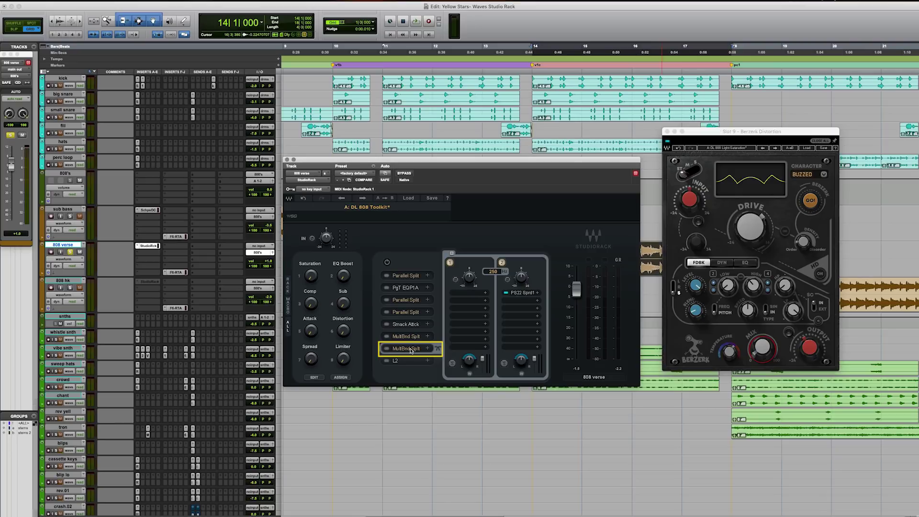
{"action": "left_click", "coordinate": [522, 293]}
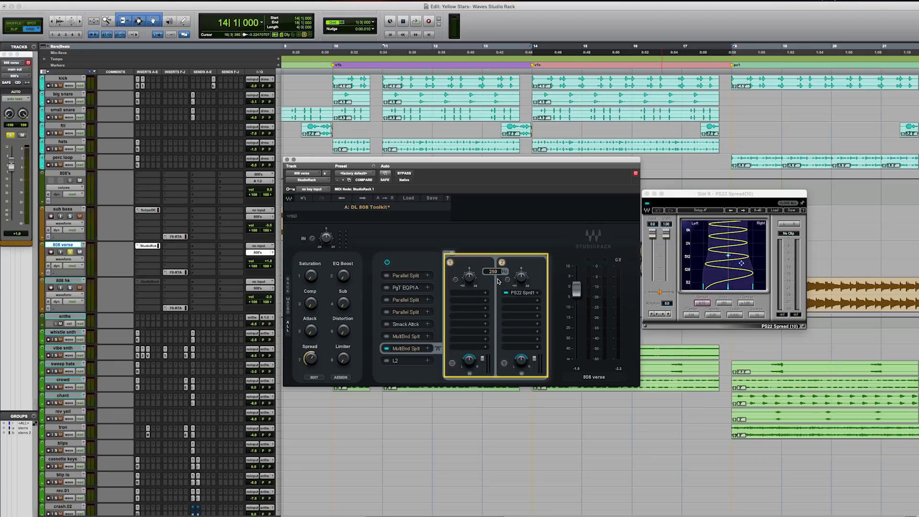
{"action": "left_click", "coordinate": [411, 363]}
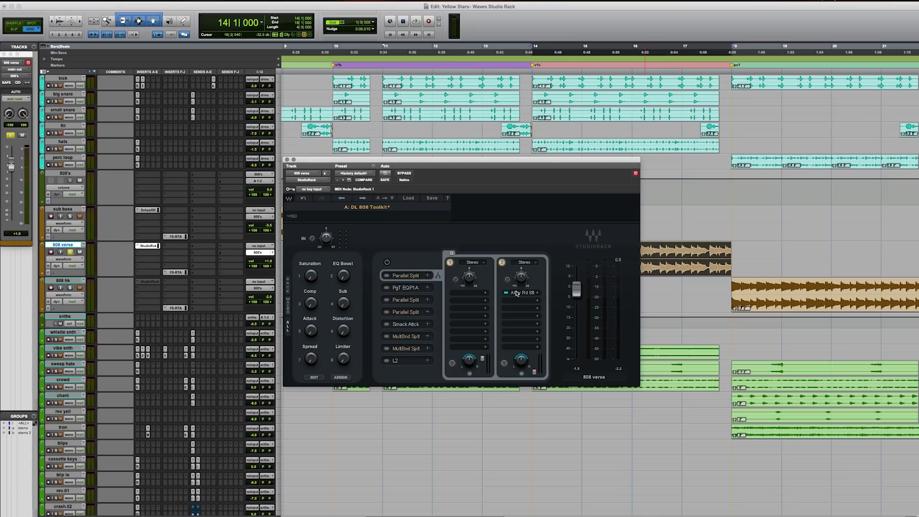
- Nudge the Abbey Road Saturator's drive up and switch its mode to TG
{"action": "left_click", "coordinate": [516, 293]}
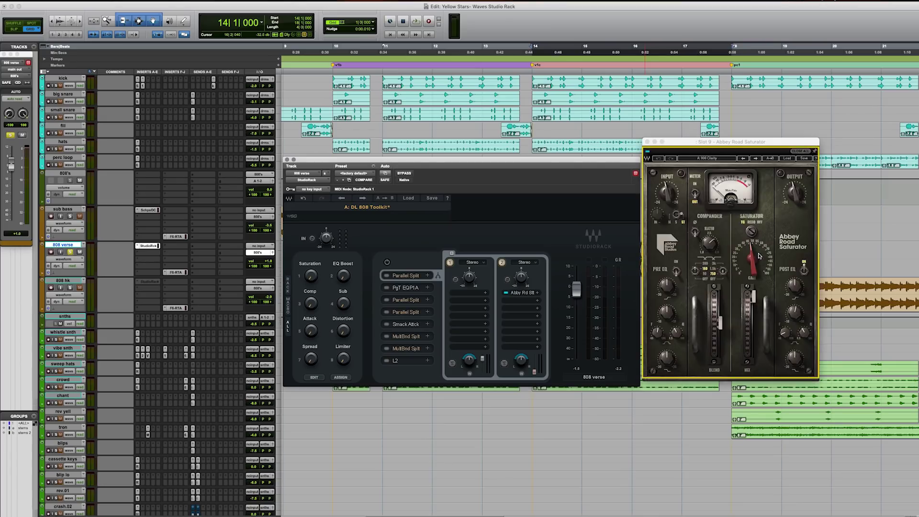
{"action": "left_click_drag", "start_coordinate": [751, 261], "coordinate": [751, 258]}
{"action": "left_click", "coordinate": [751, 232]}
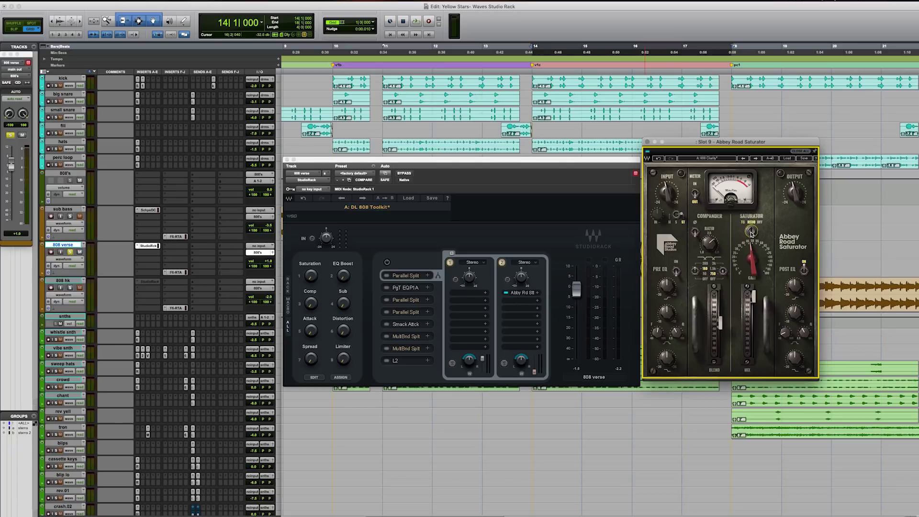
{"action": "left_click", "coordinate": [751, 233]}
{"action": "left_click", "coordinate": [752, 233]}
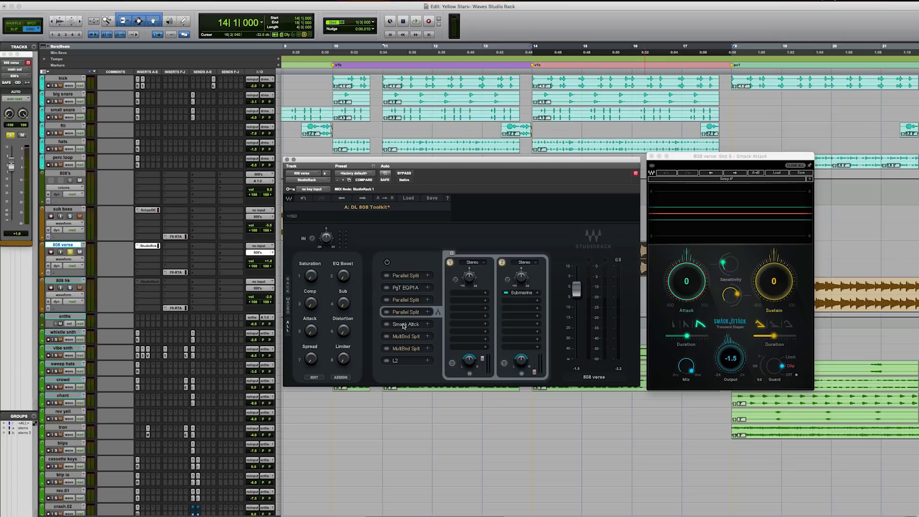
- Lower Smack Attack's sustain to -19 and switch to the middle sustain curve
{"action": "left_click", "coordinate": [403, 325]}
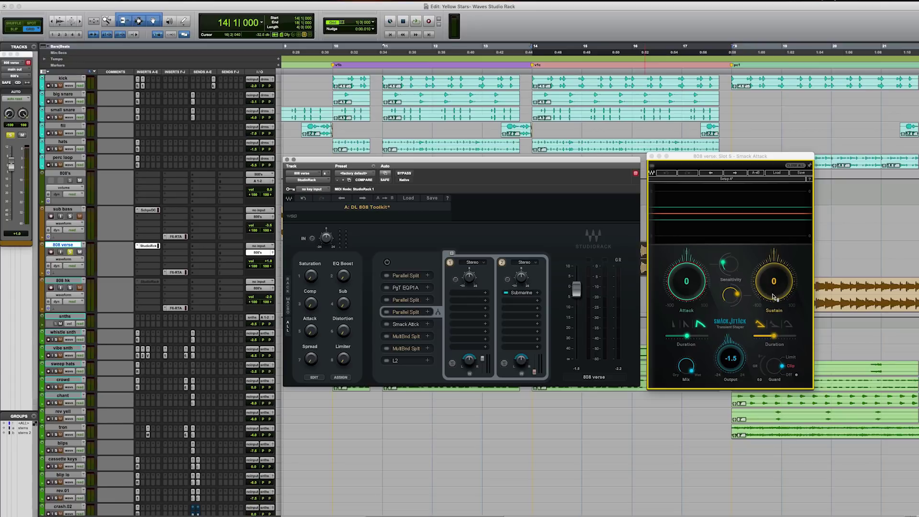
{"action": "left_click_drag", "start_coordinate": [773, 297], "coordinate": [773, 319]}
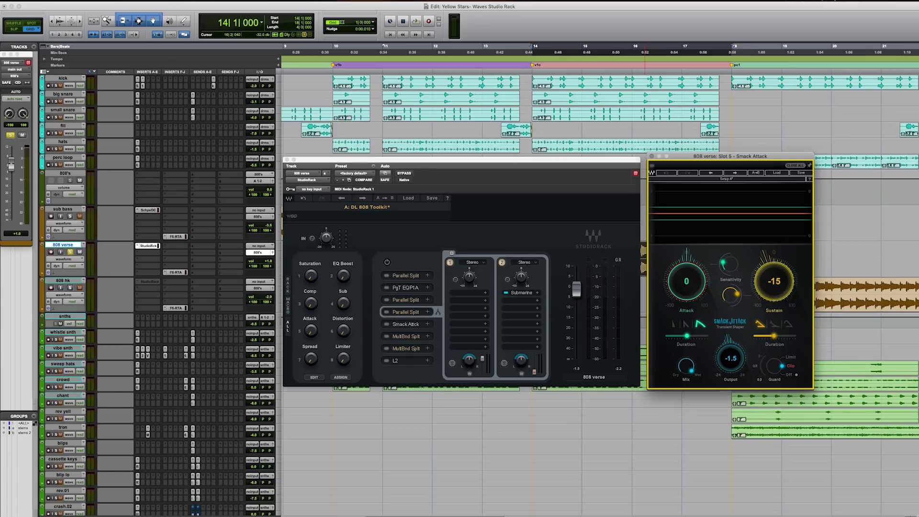
{"action": "left_click", "coordinate": [773, 325]}
{"action": "left_click_drag", "start_coordinate": [772, 285], "coordinate": [771, 289]}
{"action": "left_click", "coordinate": [406, 336]}
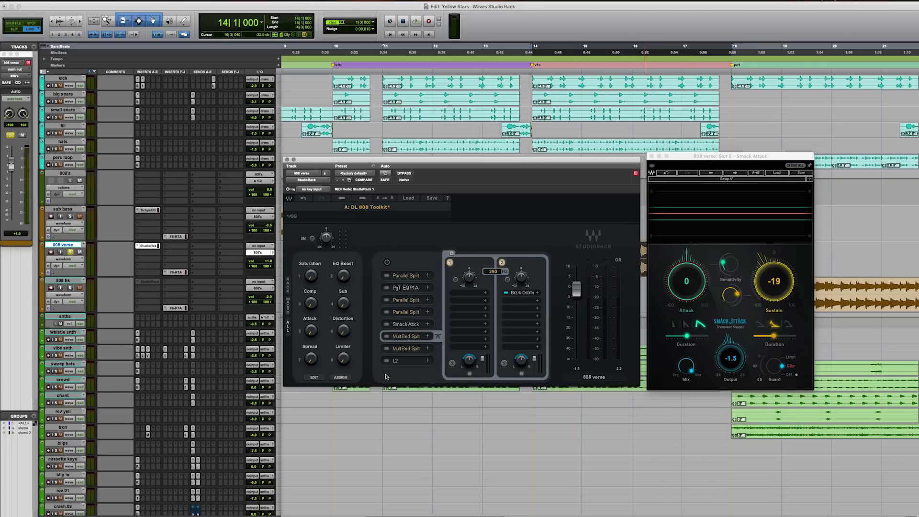
- Audition Berzerk Distortion characters (Trippy, Frenzy, Squashed, Clipped, Fuzzed, Crushed) and settle on Dizzy
{"action": "left_click", "coordinate": [522, 293]}
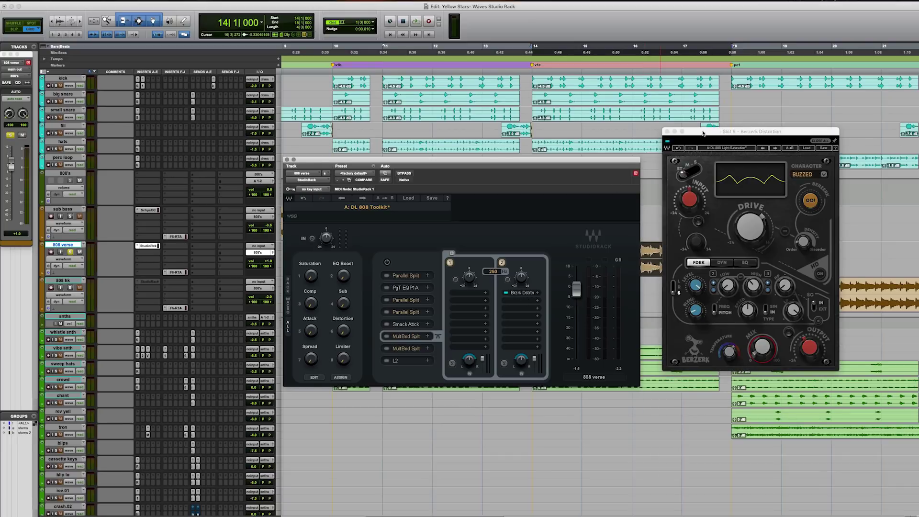
{"action": "left_click_drag", "start_coordinate": [703, 133], "coordinate": [689, 146]}
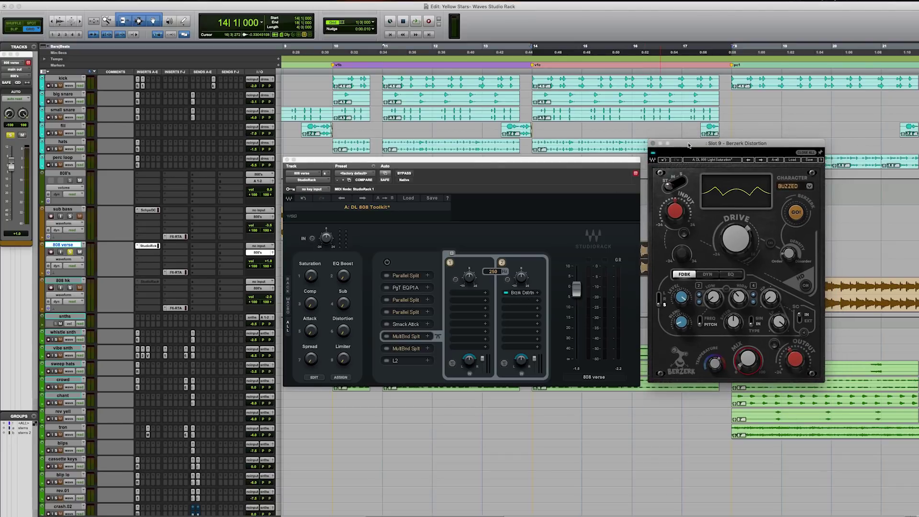
{"action": "left_click", "coordinate": [792, 187]}
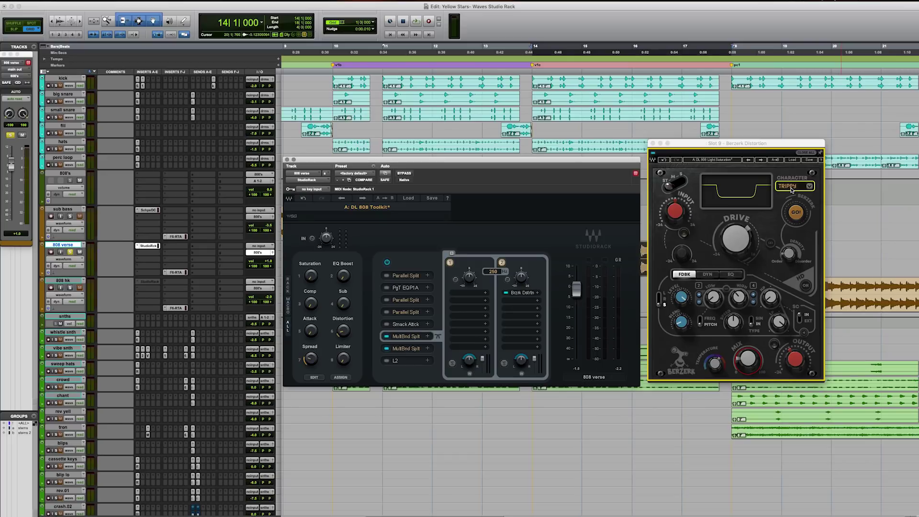
{"action": "left_click", "coordinate": [792, 186]}
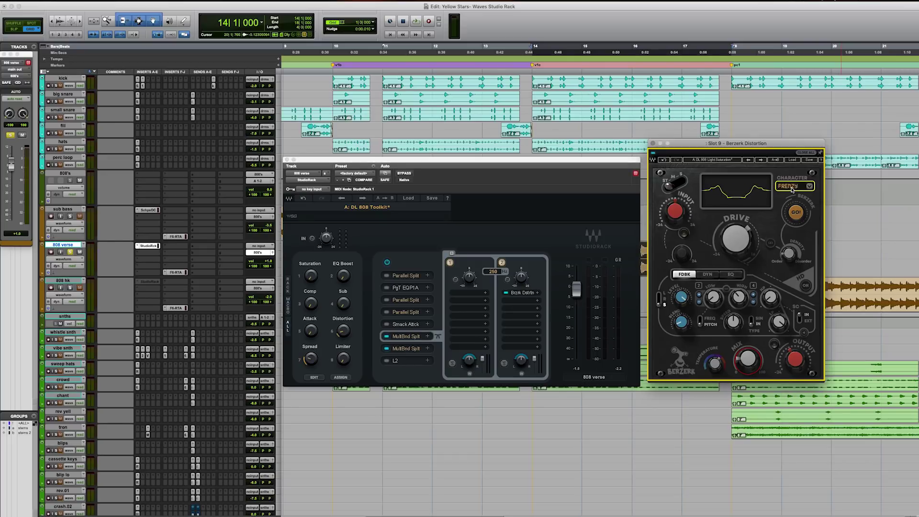
{"action": "left_click", "coordinate": [792, 187]}
{"action": "left_click", "coordinate": [792, 187]}
{"action": "left_click", "coordinate": [791, 187]}
{"action": "left_click", "coordinate": [792, 187]}
{"action": "left_click", "coordinate": [792, 187]}
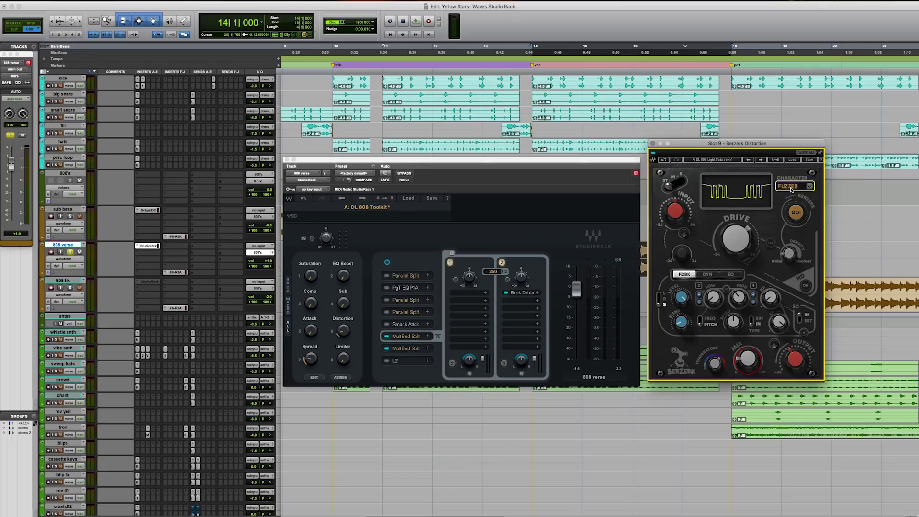
{"action": "left_click", "coordinate": [792, 186]}
{"action": "left_click", "coordinate": [792, 187]}
{"action": "left_click", "coordinate": [792, 187]}
{"action": "left_click", "coordinate": [792, 187]}
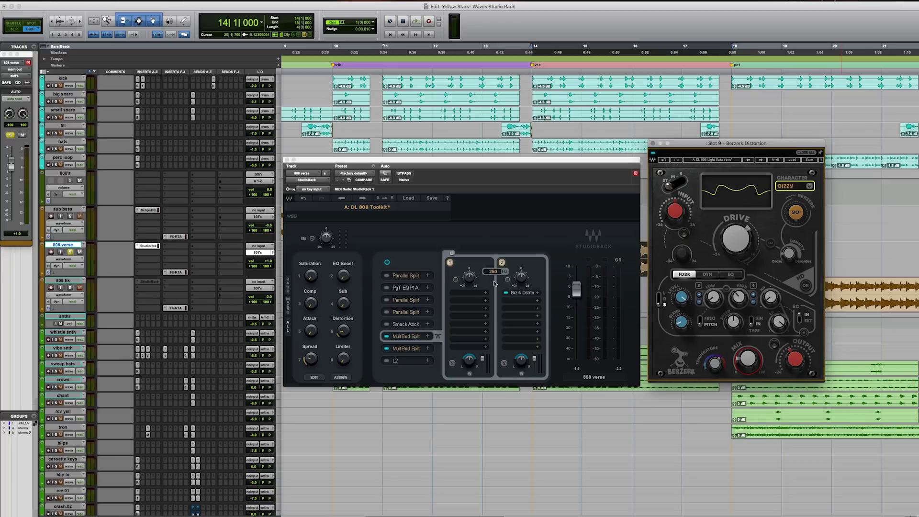
- Retune the first multiband split's crossover frequency to about 640 Hz
{"action": "left_click_drag", "start_coordinate": [496, 275], "coordinate": [496, 239]}
{"action": "left_click_drag", "start_coordinate": [496, 271], "coordinate": [496, 285]}
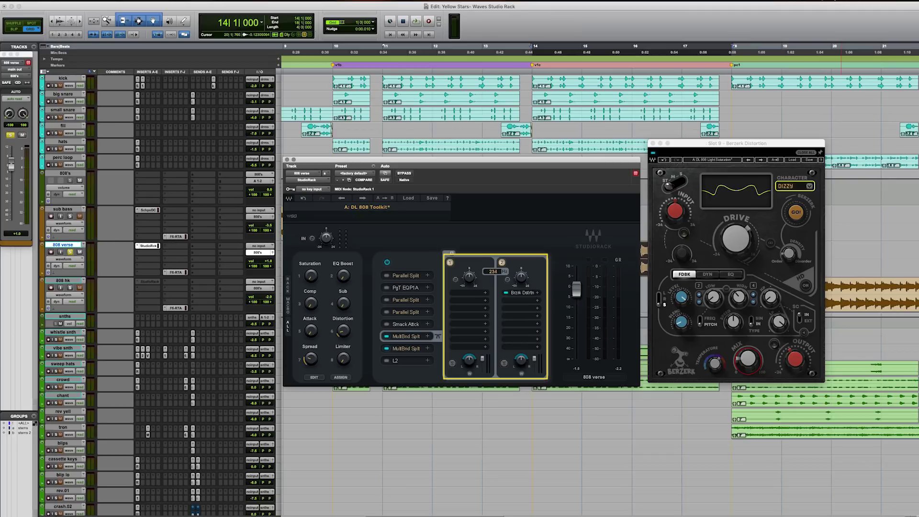
{"action": "left_click_drag", "start_coordinate": [496, 272], "coordinate": [497, 274]}
{"action": "left_click", "coordinate": [407, 350]}
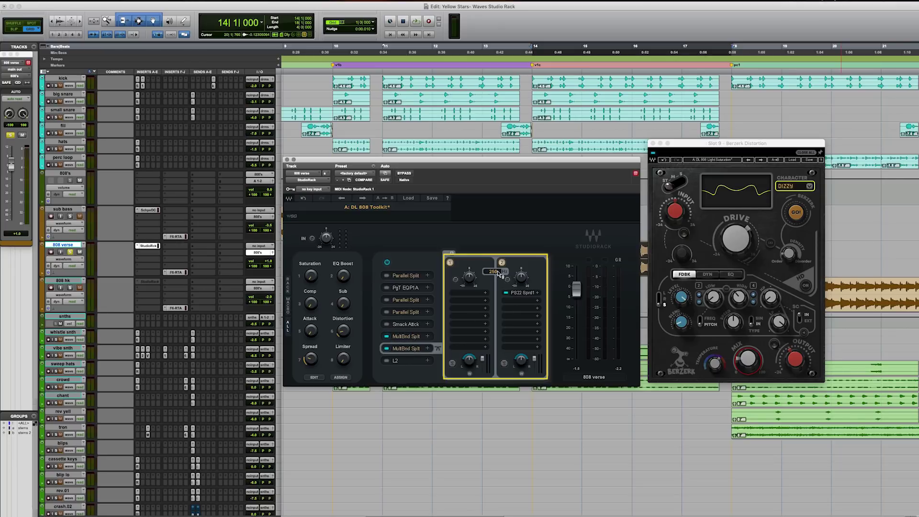